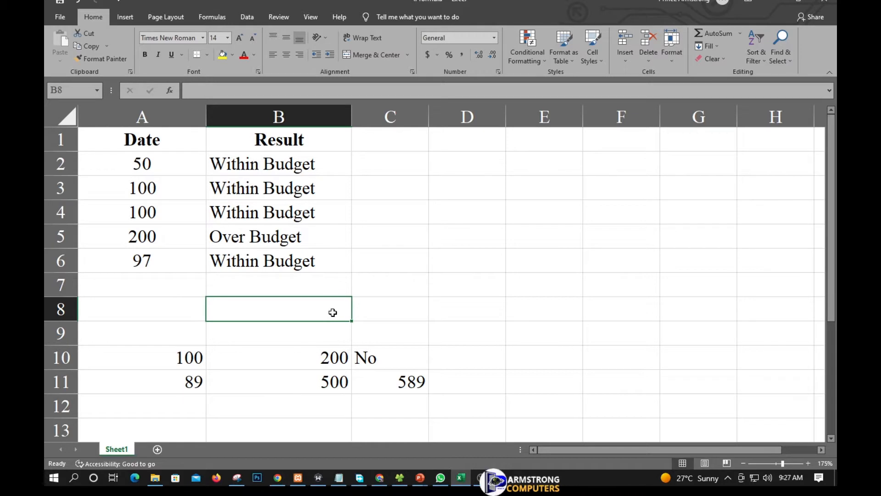
Add a new blank worksheet after Sheet1
key("ctrl+a")
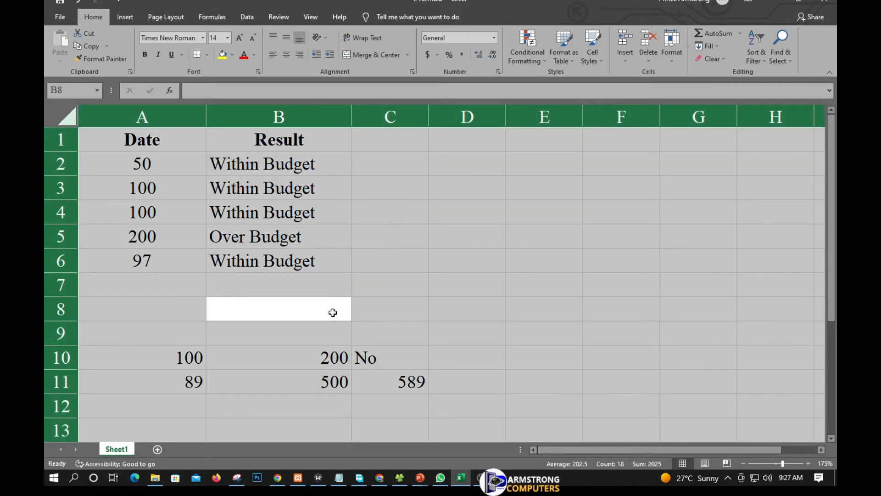
left_click(454, 309)
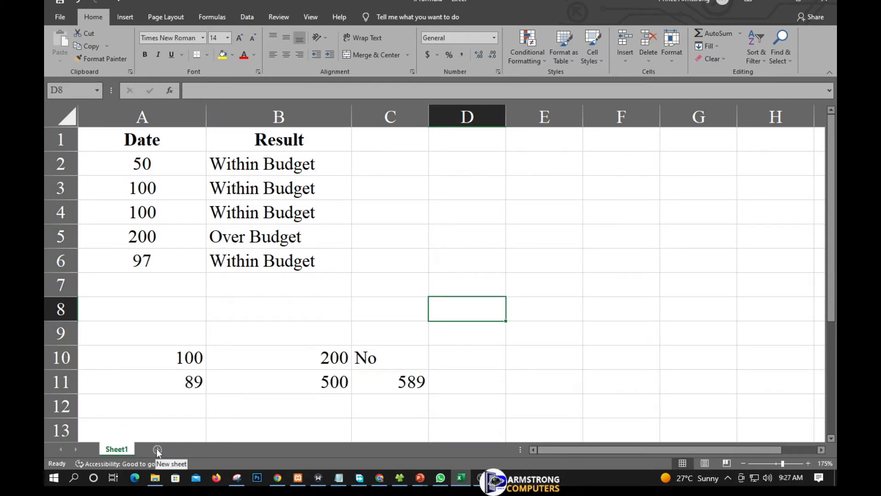
left_click(157, 450)
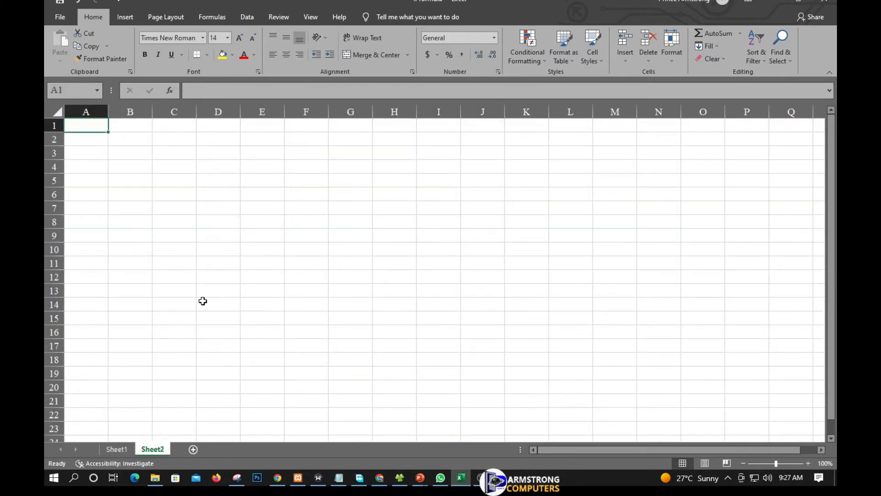
scroll(230, 269, "up", 4)
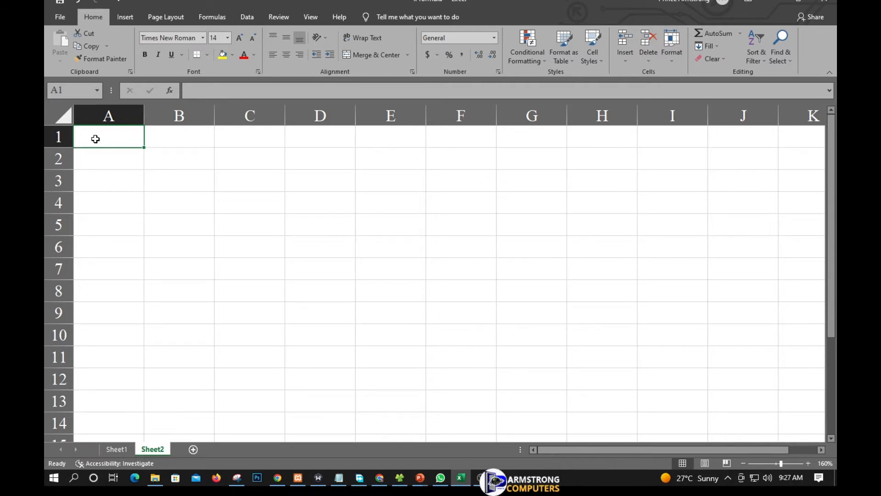
Enter the column heading "STU-Name" in cell A1 of the new sheet
type("S")
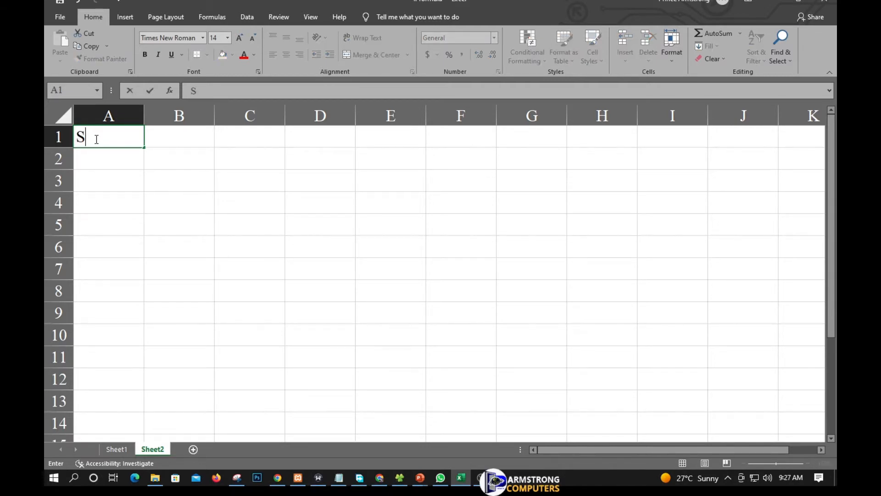
type("TUDEN")
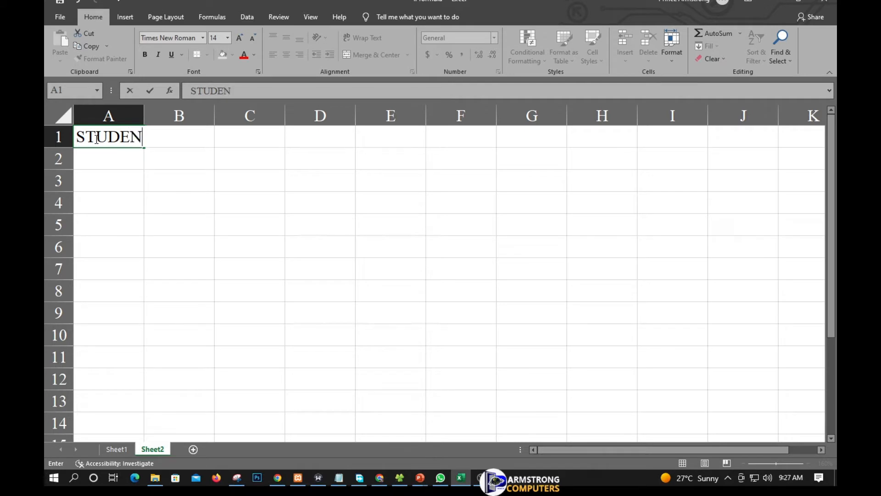
type("TS")
key("BackSpace")
key("BackSpace")
key("BackSpace")
key("BackSpace")
key("BackSpace")
key("BackSpace")
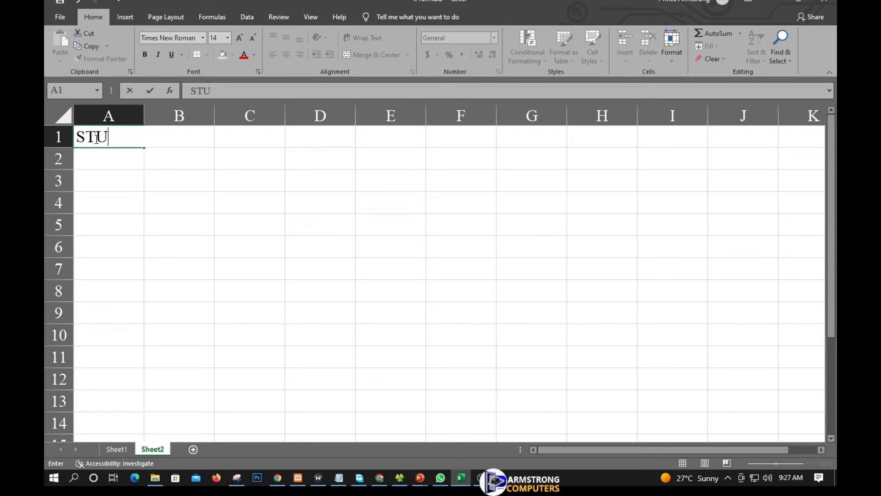
type("-Name")
key("ctrl+Return")
key("Return")
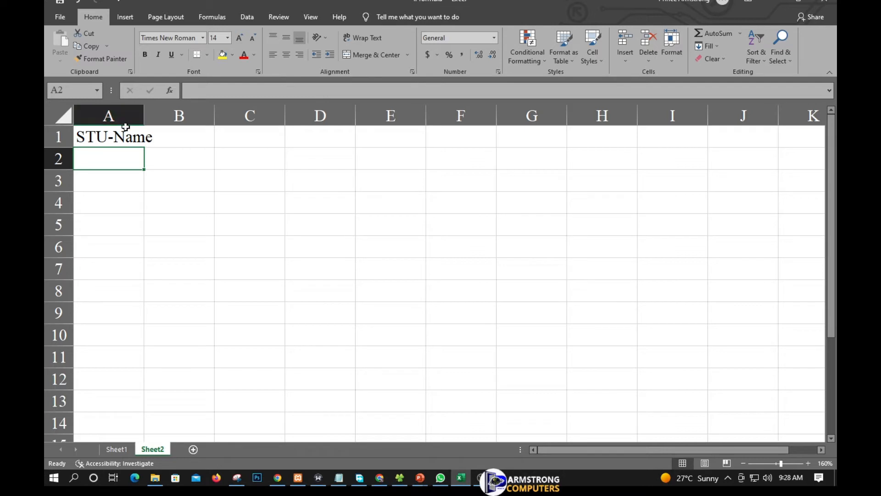
Set the width of column A to 12
double_click(142, 112)
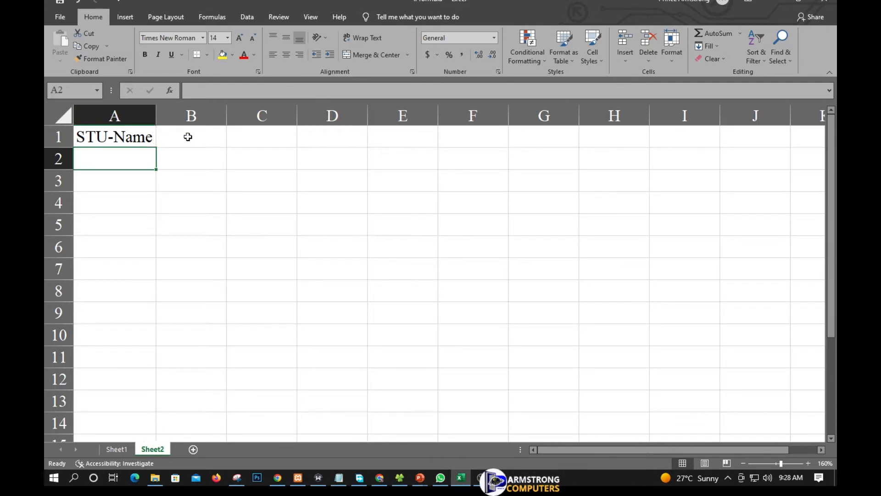
left_click(142, 137)
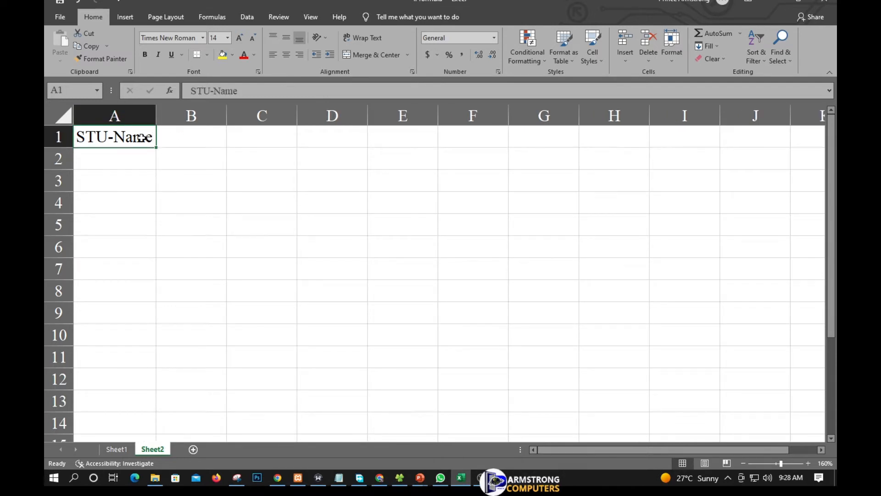
left_click(671, 60)
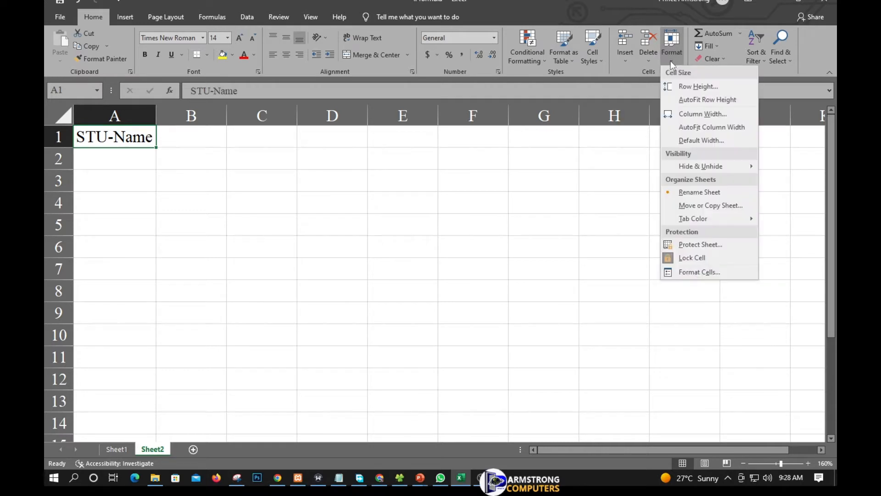
left_click(698, 113)
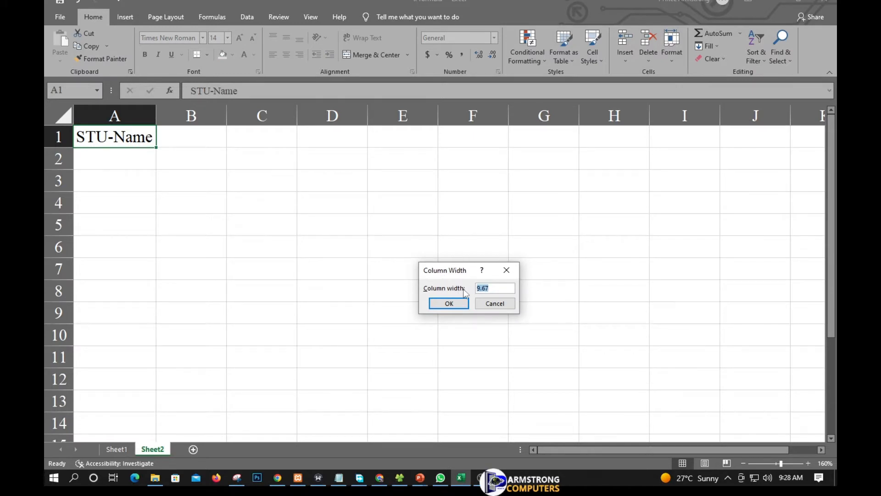
type("12")
key("Return")
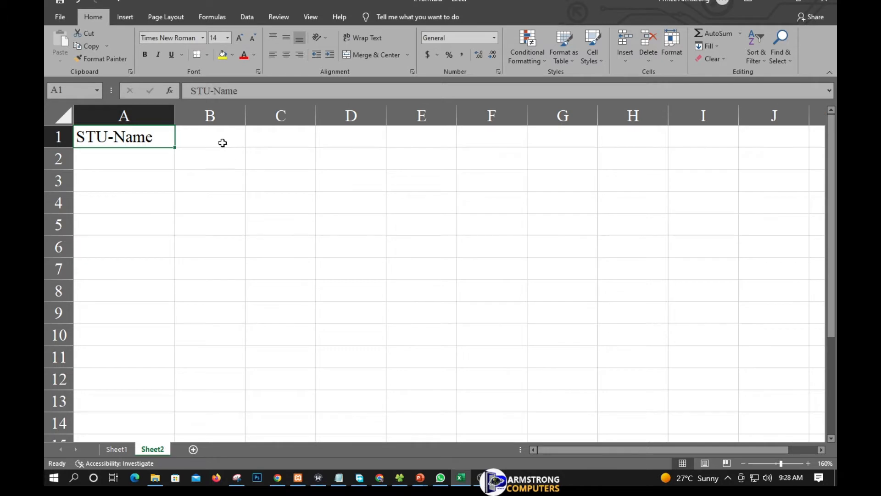
Enter the headings "Comskills" in cell B1 and "Result" in cell C1
left_click(222, 140)
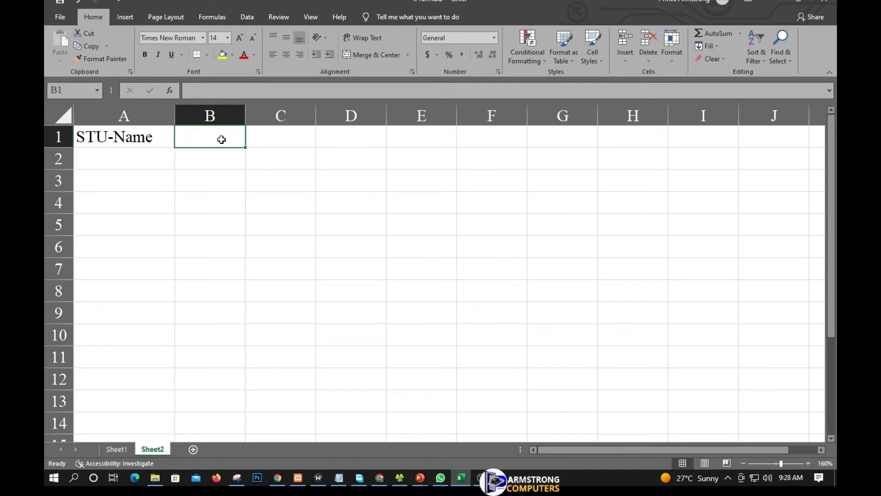
type("c")
key("BackSpace")
type("Coms")
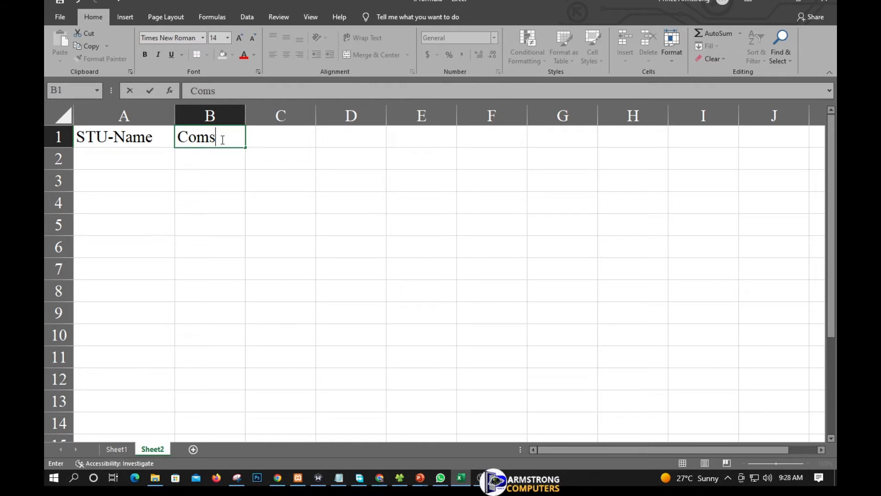
type("kills")
key("Tab")
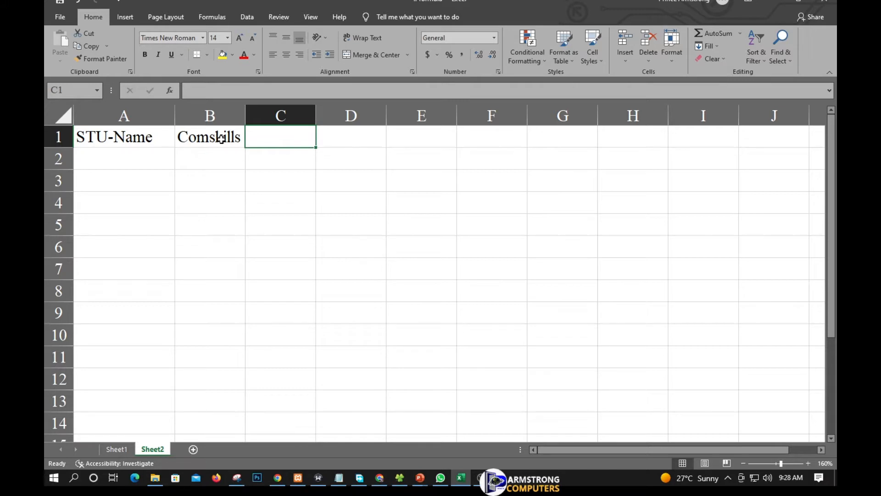
type("R")
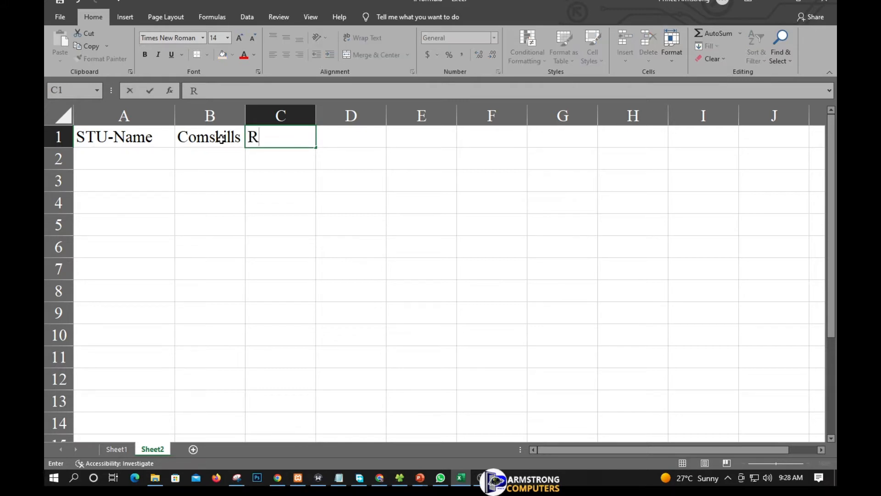
type("esult")
key("Return")
key("Left")
key("Left")
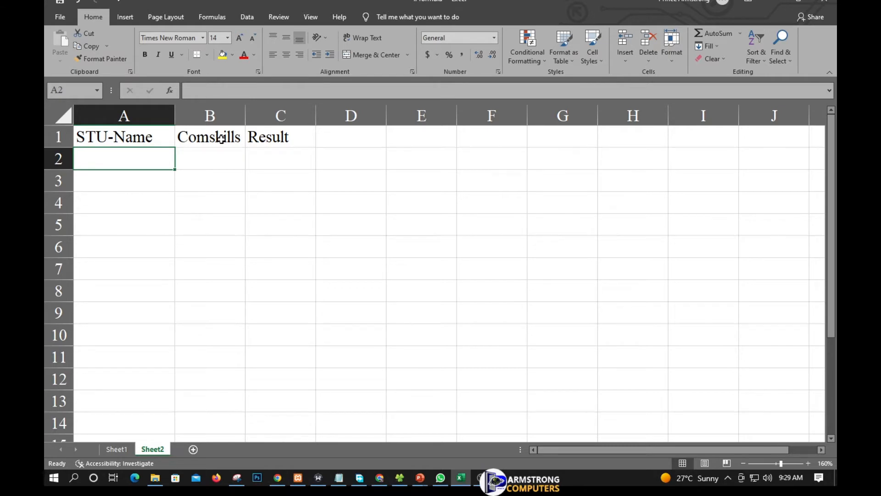
Enter the first four student names under STU-Name in cells A2 to A5
type("Ama")
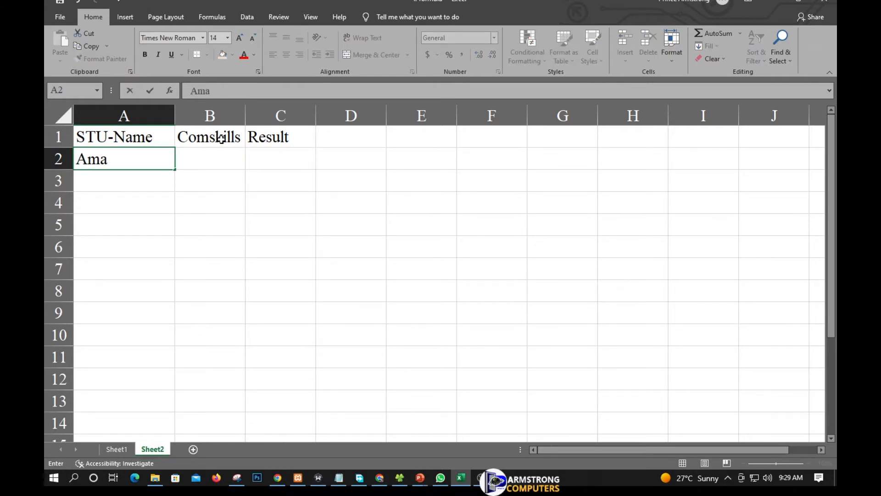
key("Return")
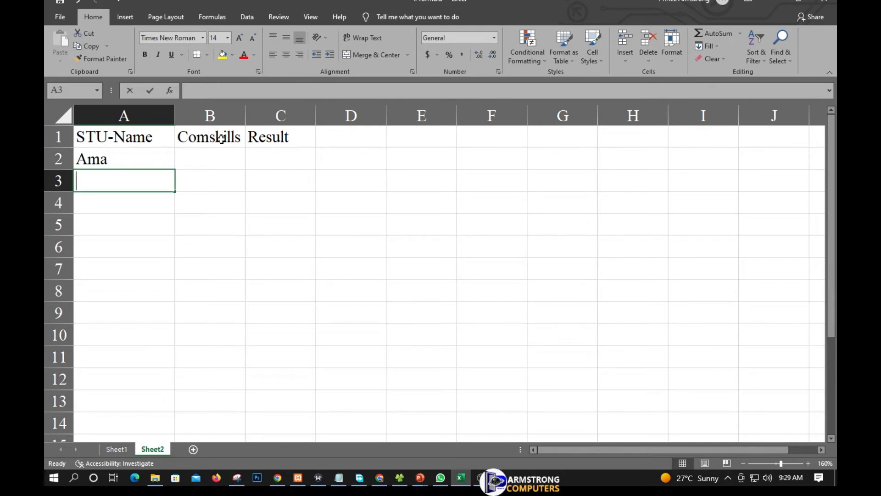
type("Prin")
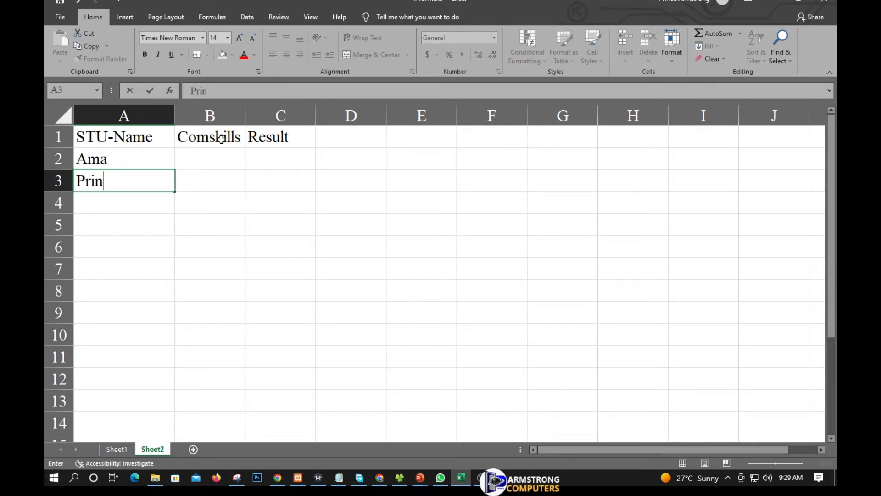
type("ce")
key("Return")
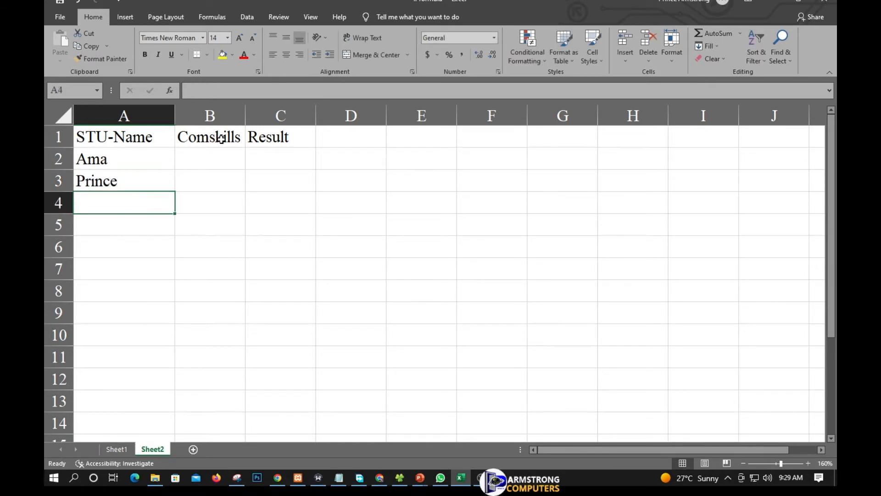
type("Joy")
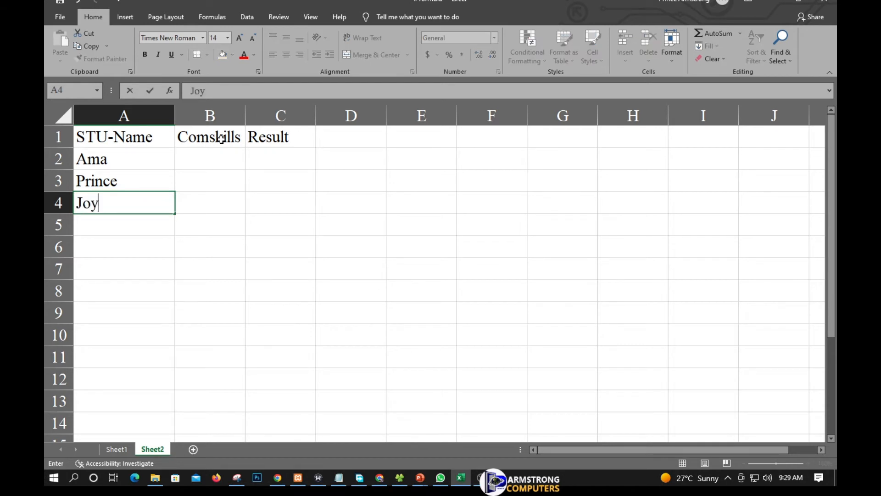
key("Return")
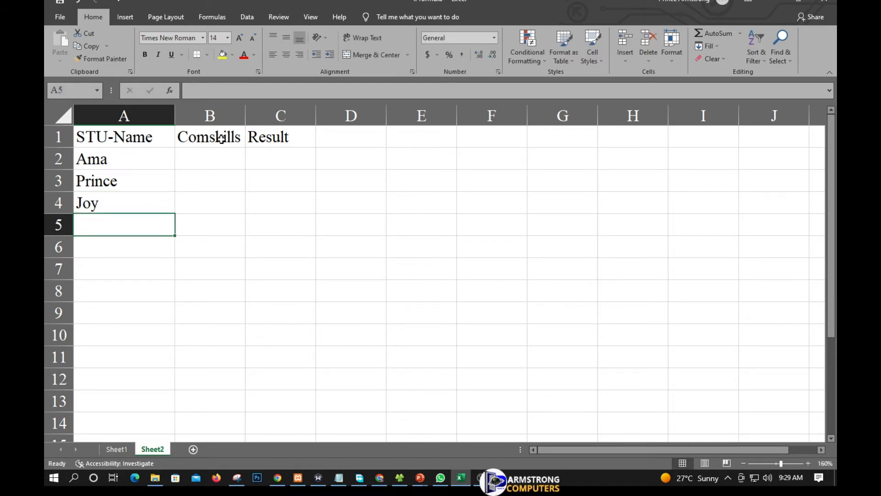
type("King")
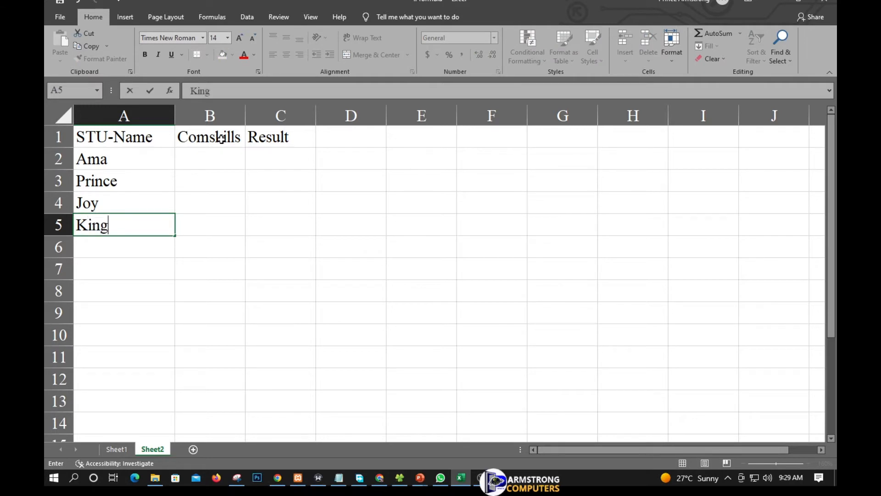
key("Tab")
Add a fifth student's name to the list in cell A6
key("Up")
key("Up")
key("Up")
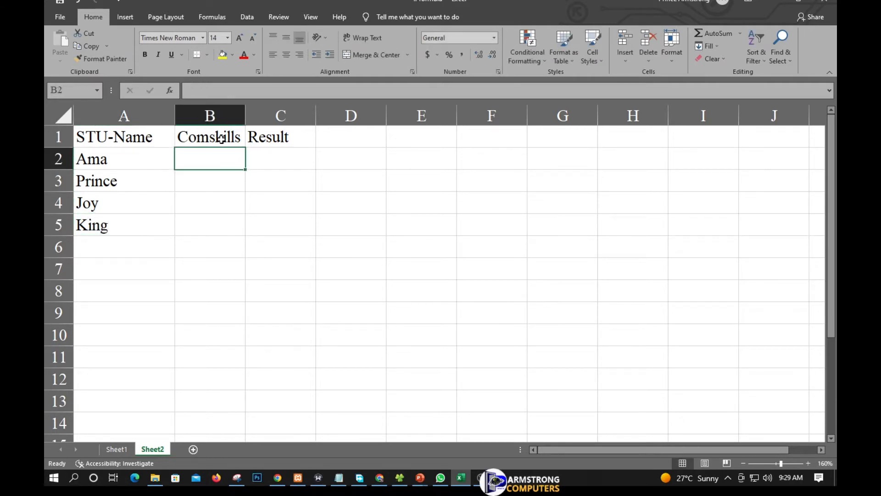
key("Down")
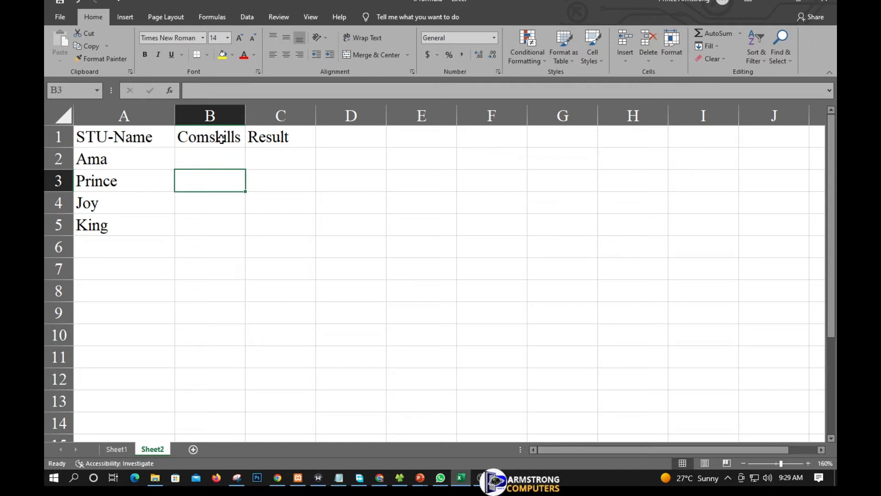
key("Down")
key("Left")
key("Down")
key("Down")
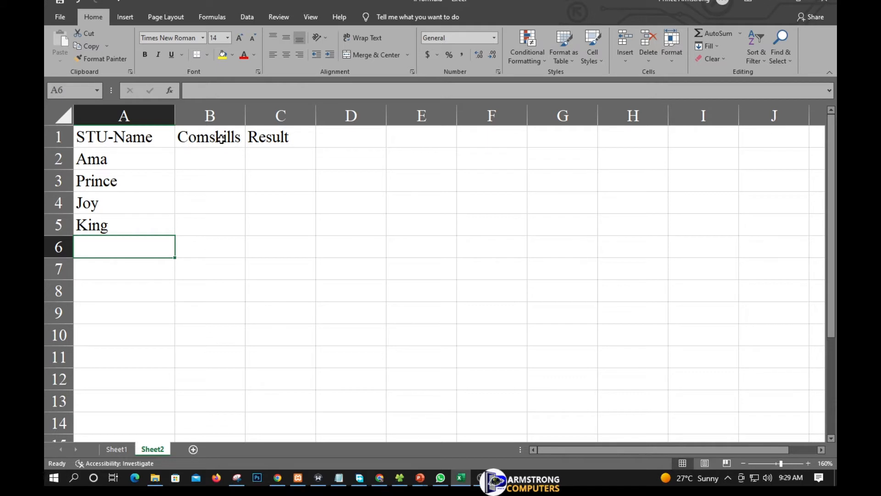
type("Ow")
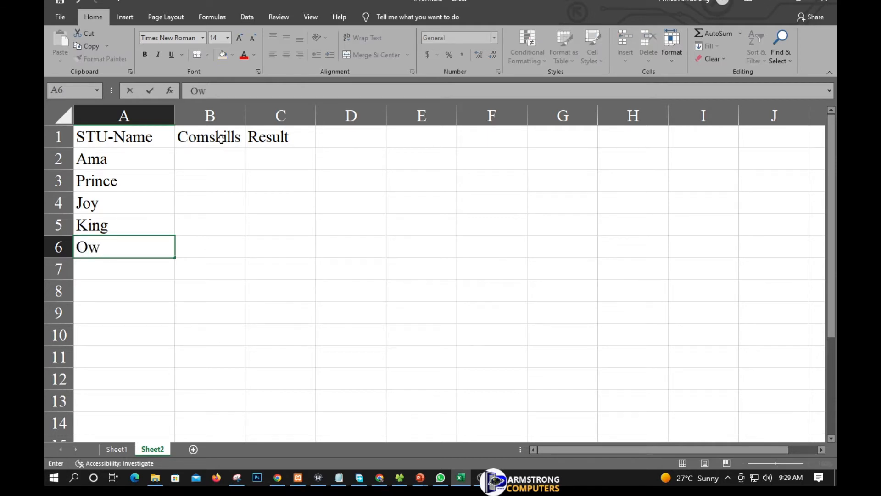
type("usu")
key("ctrl+Return")
Enter the first two Comskills scores, 89 in cell B2 and 100 in cell B3
key("Right")
key("Up")
key("Up")
key("Up")
key("Up")
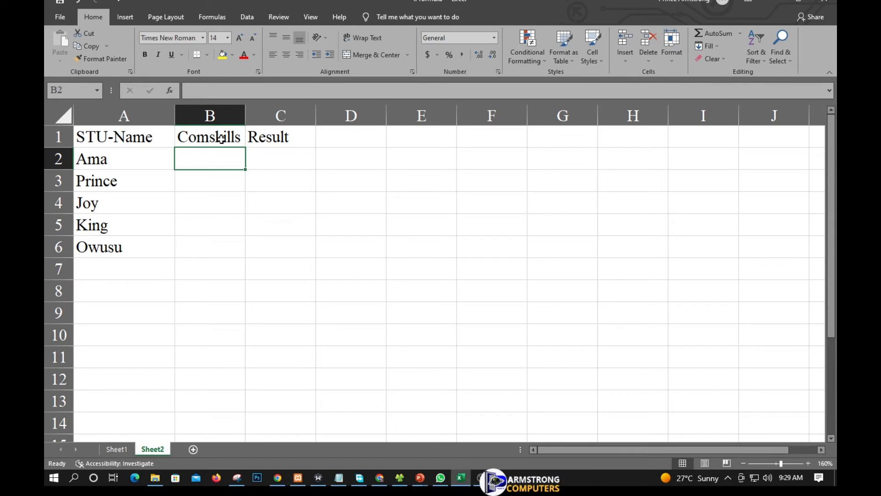
type("89")
key("Return")
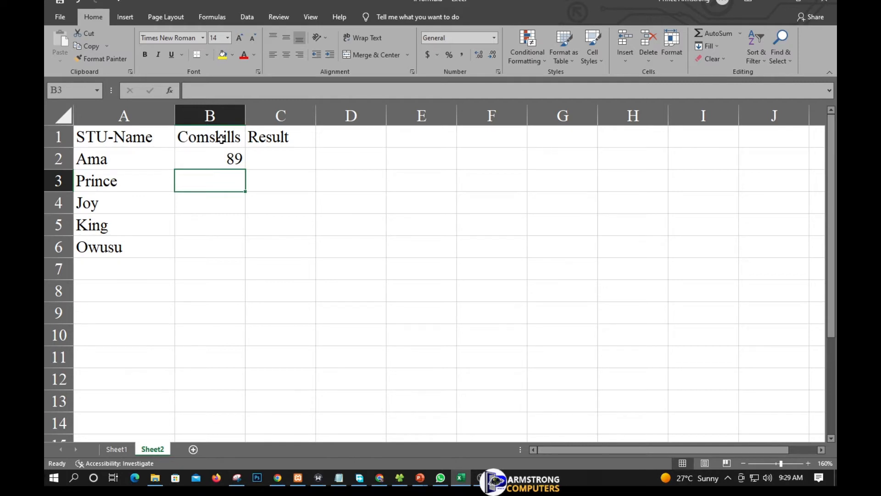
type("100")
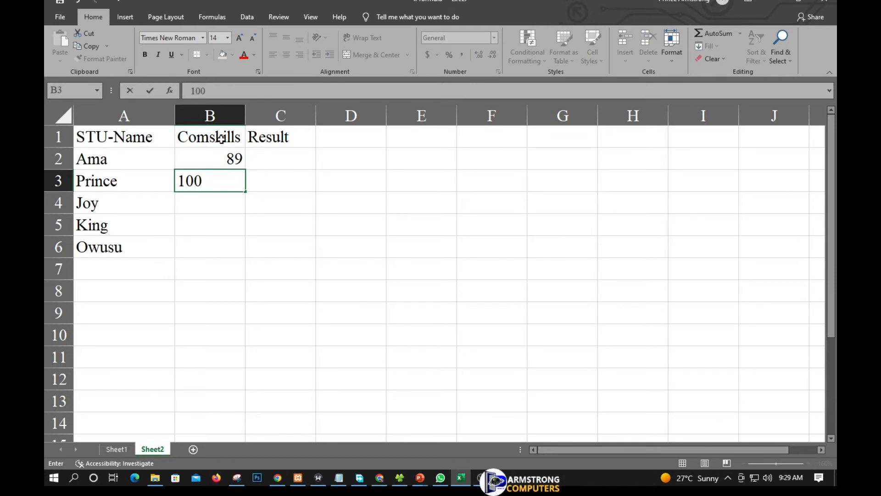
key("Return")
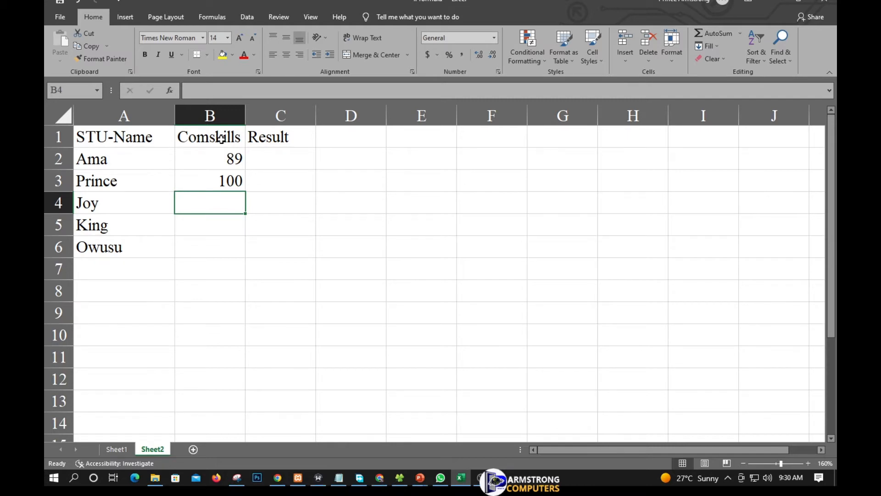
key("Up")
key("Up")
key("Down")
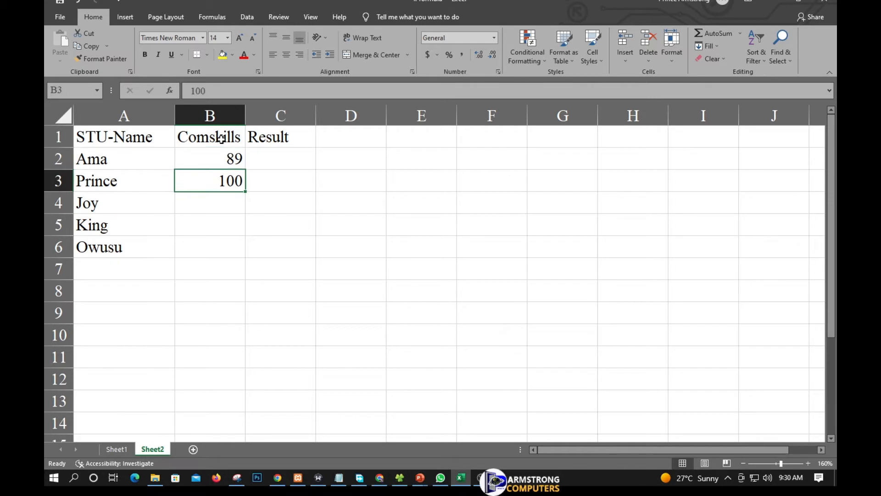
key("Down")
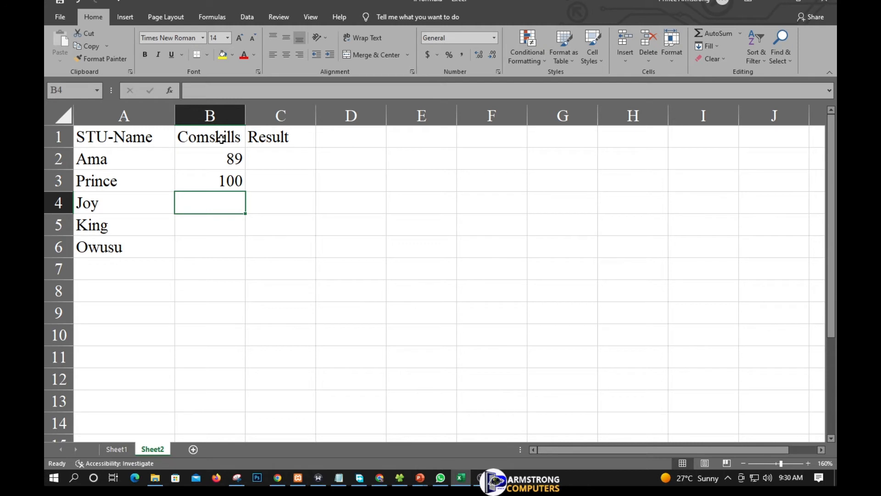
Enter the remaining Comskills scores: 70 in cell B4, 60 in B5 and 45 in B6
type("70")
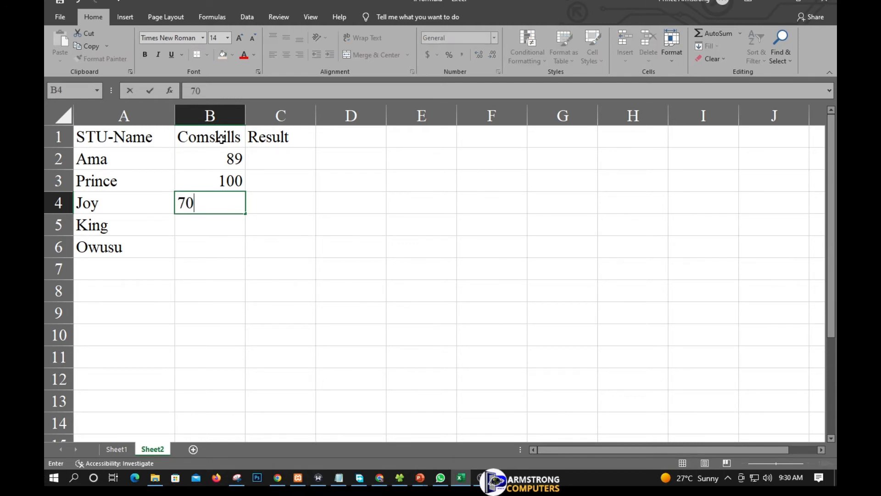
key("Return")
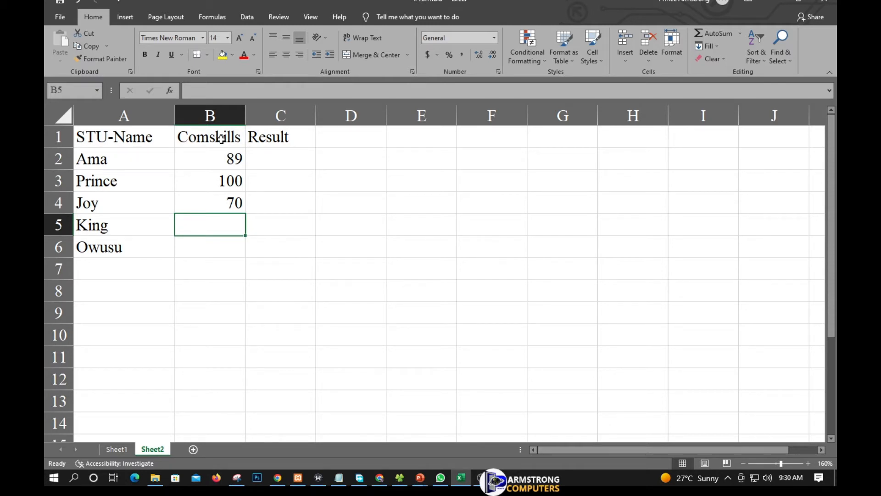
type("6")
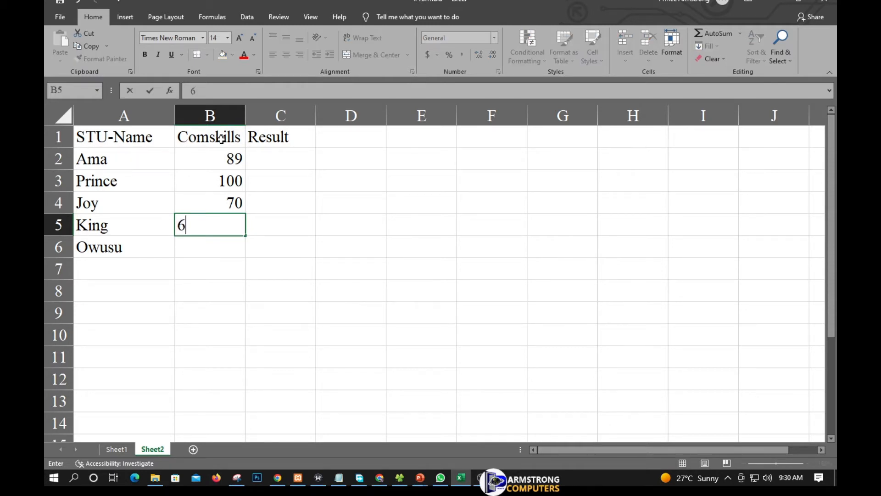
type("0")
key("Return")
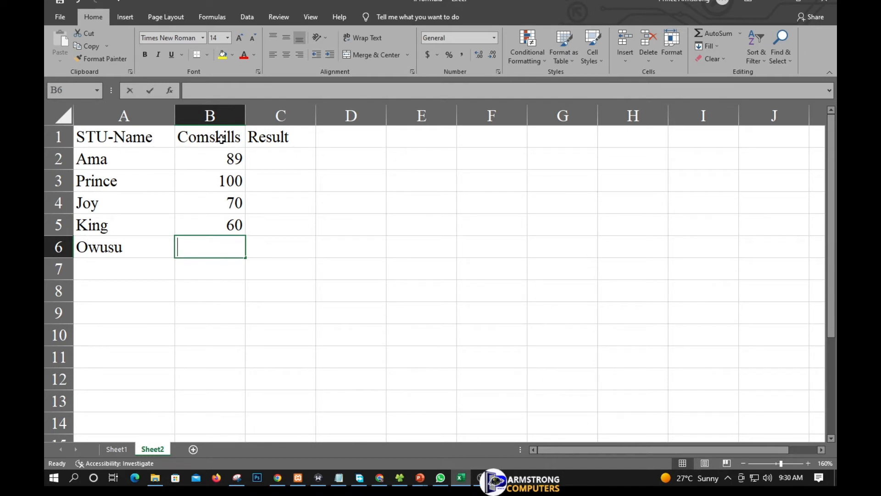
type("45")
key("Tab")
Start a formula in cell C2 with =if(b2>=100,"A", as the first grade condition
key("Up")
key("Up")
key("Up")
key("Up")
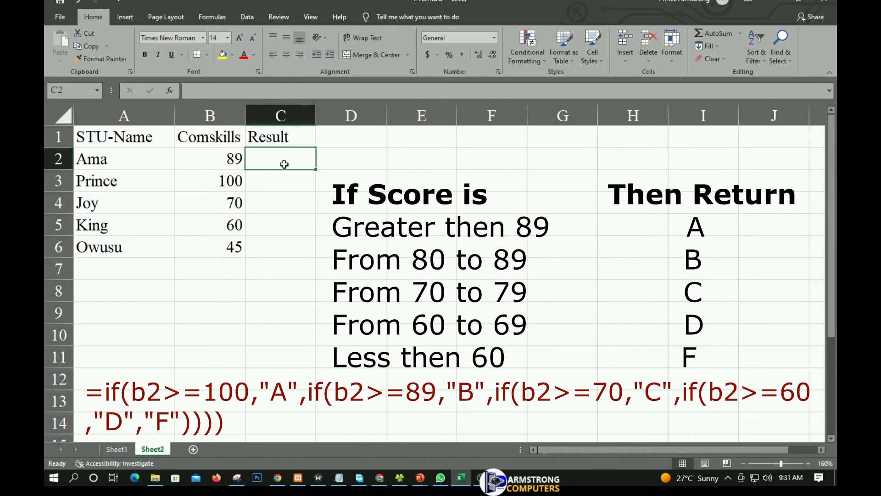
type("=")
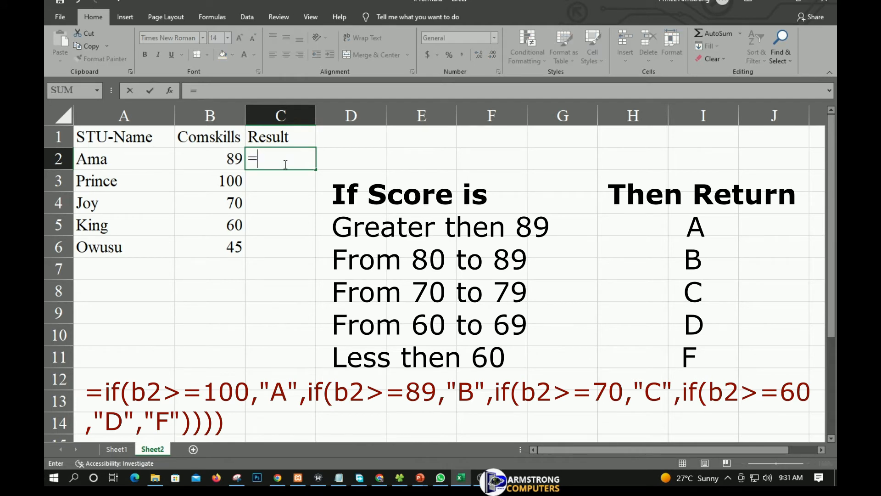
type("if")
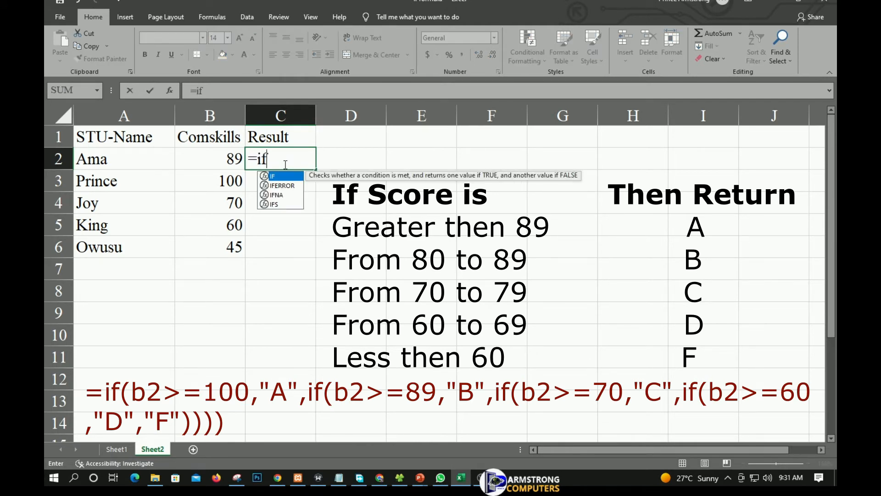
type("(")
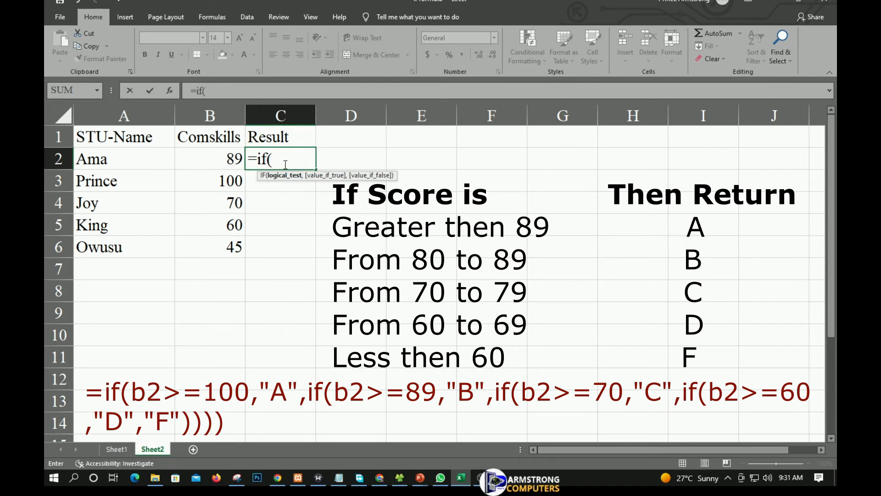
type("b")
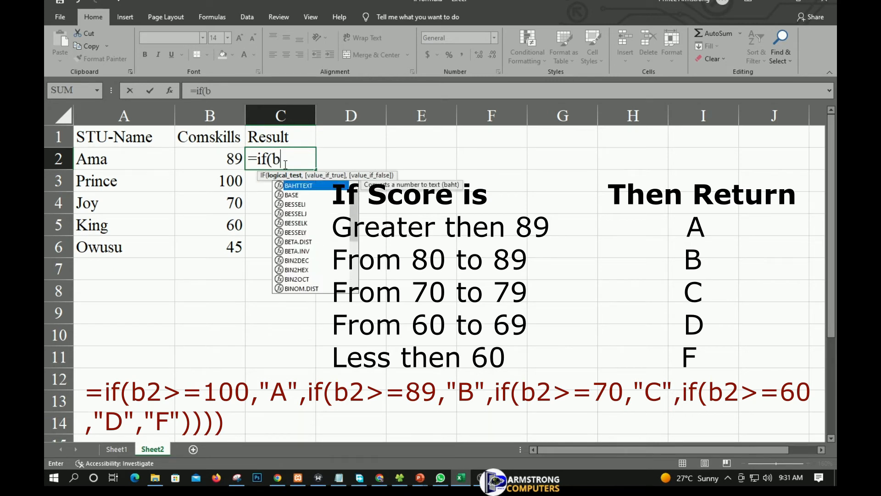
type("2")
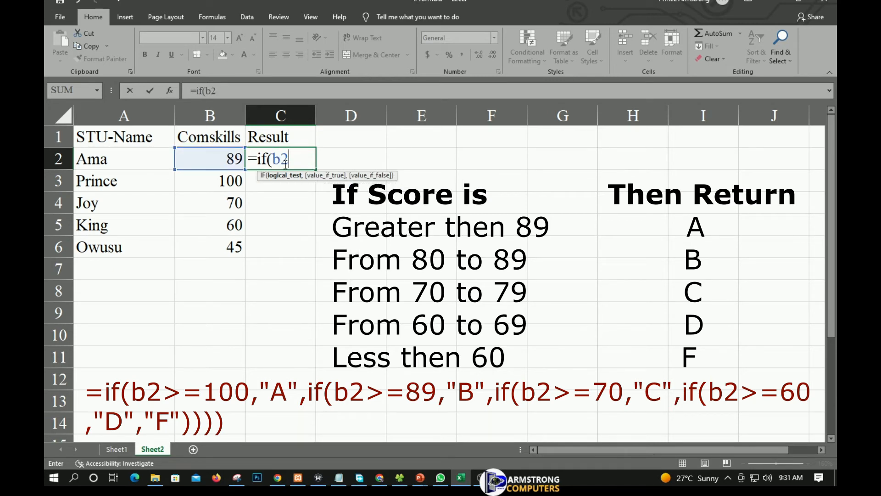
type(">=")
type("100,\"")
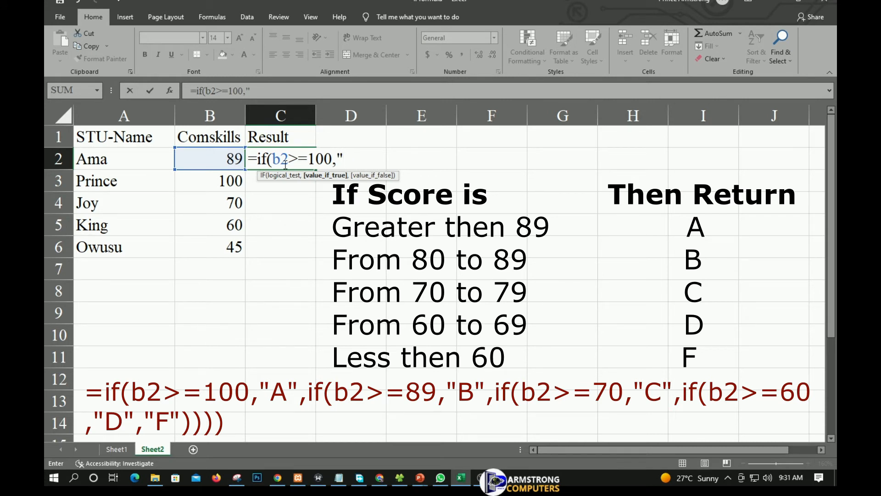
type("A\",")
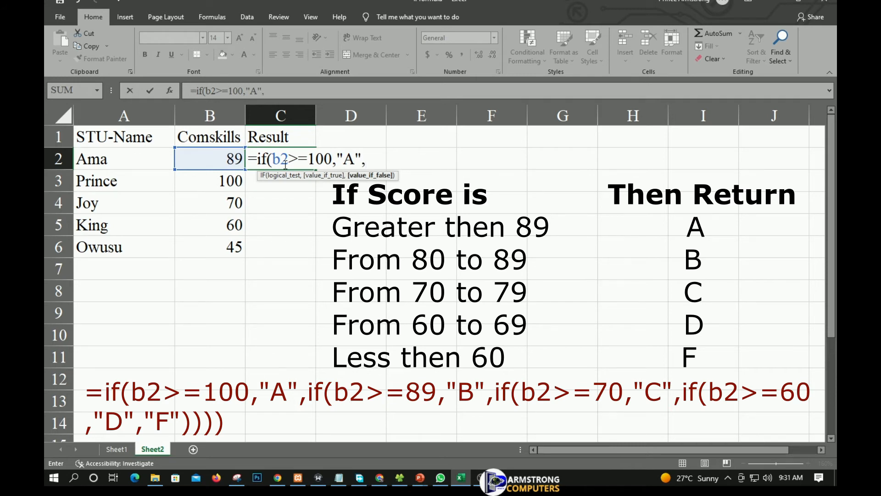
Nest a second condition, if(b2>=89,"B", in the C2 formula, declining the suggested formula correction
type("if(")
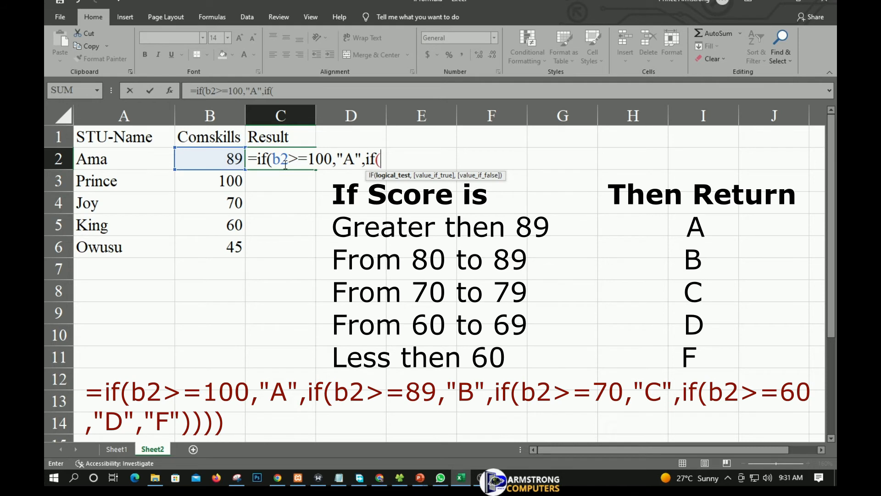
type("b2")
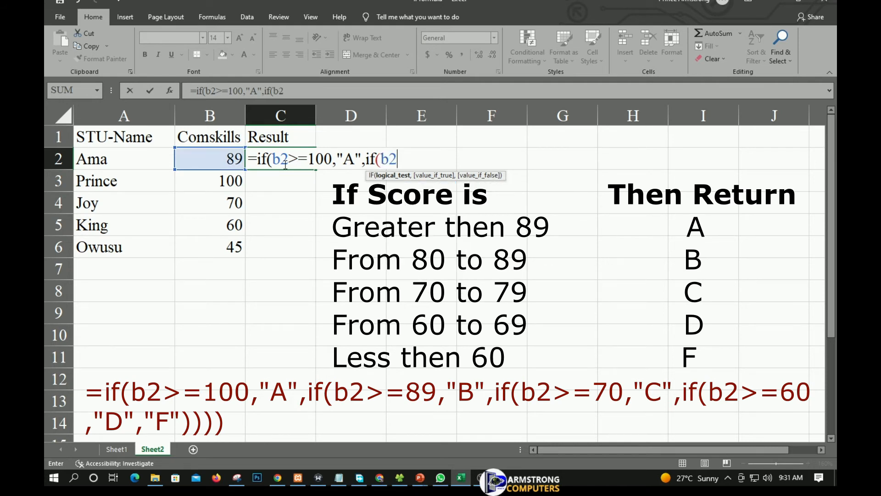
type(">=")
type("89;\"")
key("BackSpace")
key("BackSpace")
type(",\"")
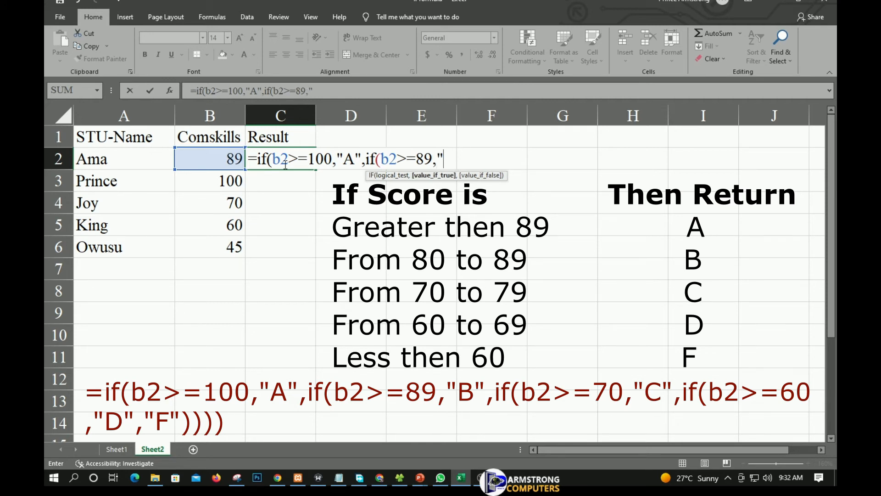
key("Return")
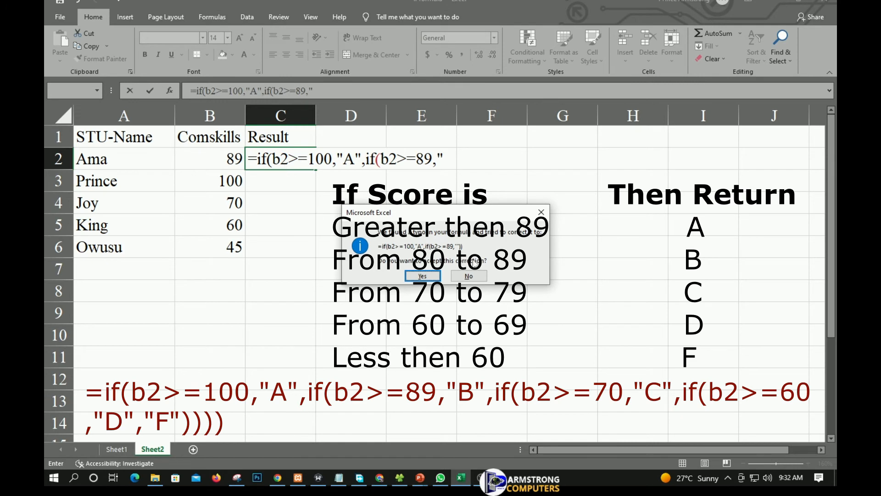
left_click(468, 276)
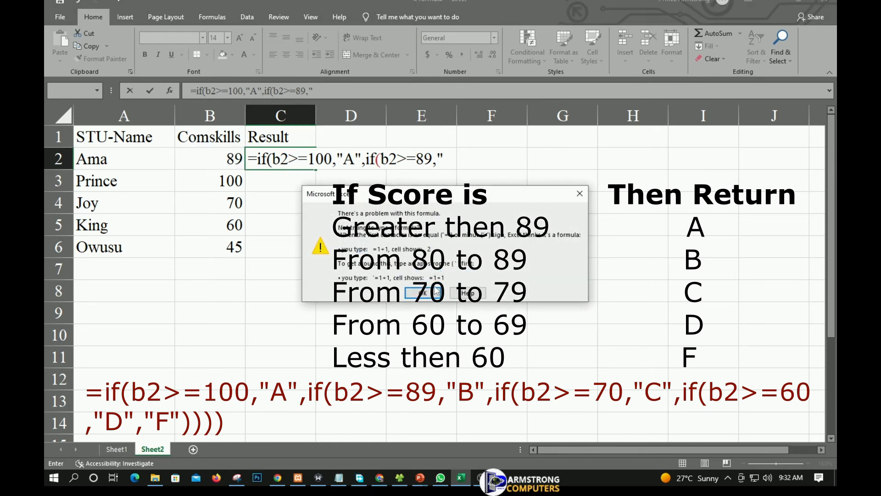
left_click(435, 292)
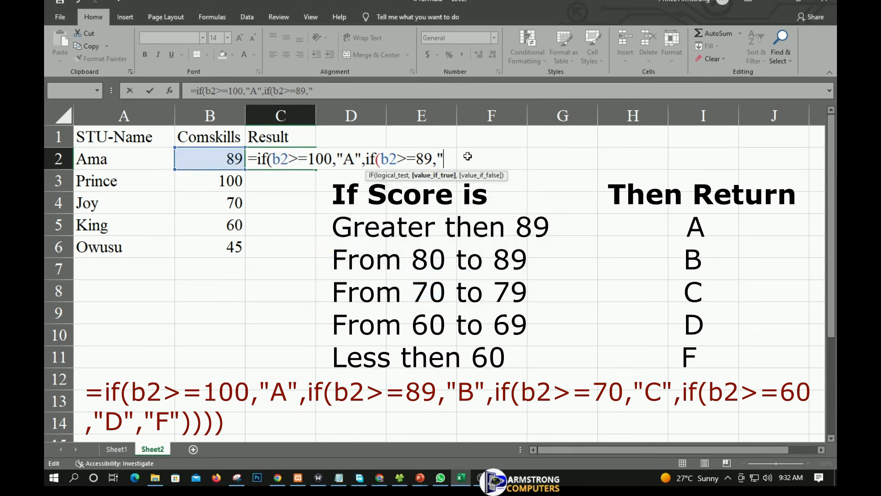
type("B\",IF")
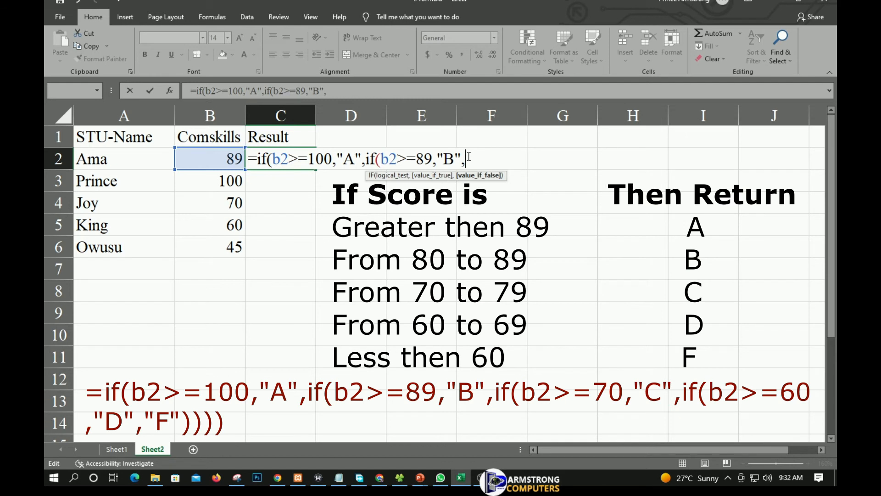
Nest a third condition, if(b2>=70,"C", in the C2 grade formula
key("BackSpace")
key("BackSpace")
type("if")
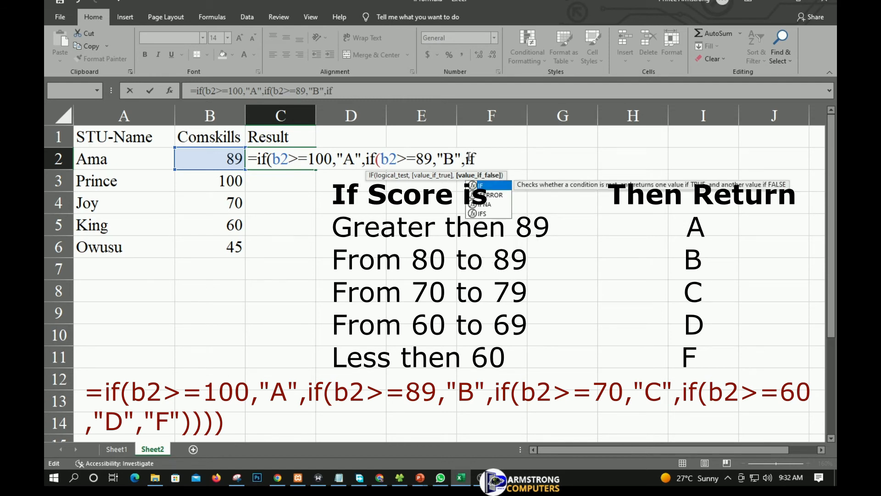
type("(")
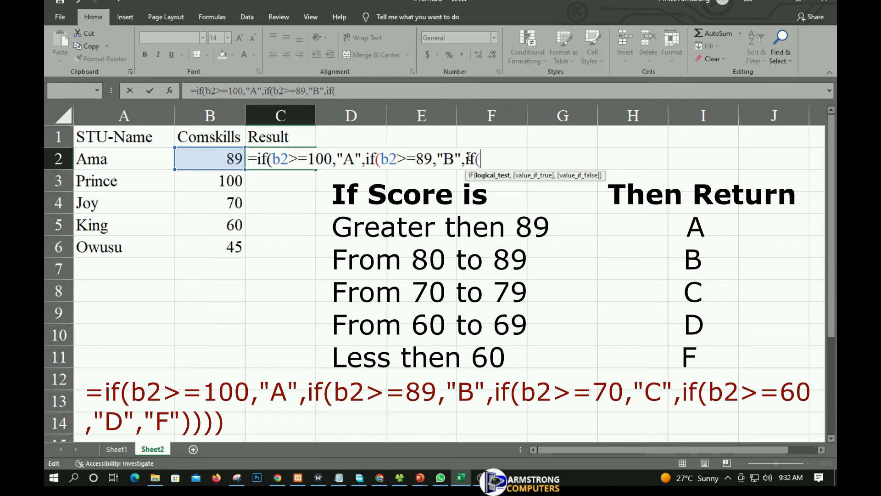
type("b2")
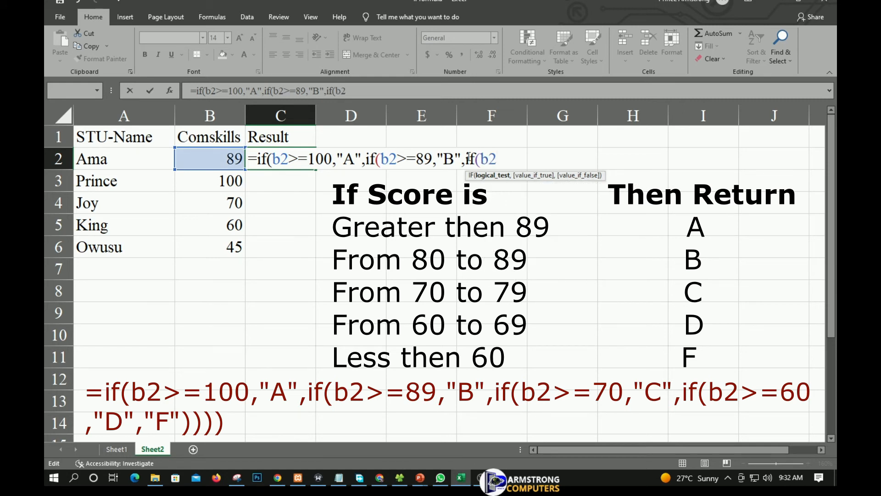
type(">=")
type("70,\"")
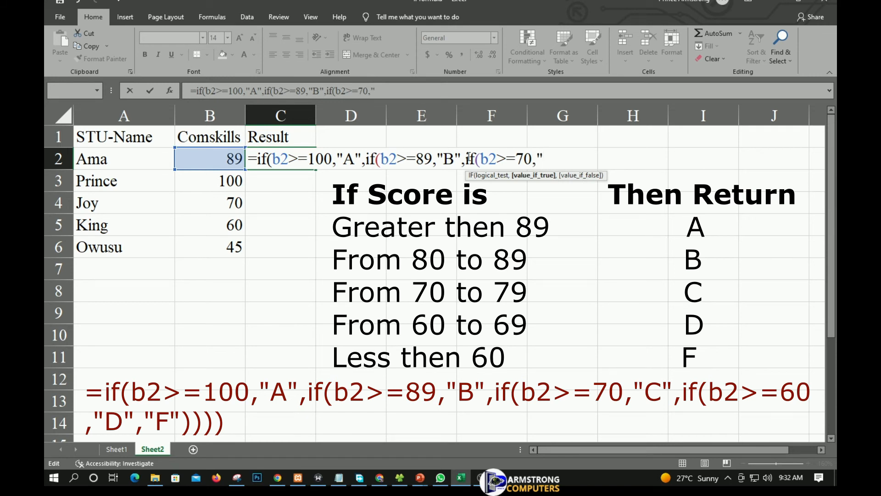
type("c")
key("BackSpace")
type("C\",")
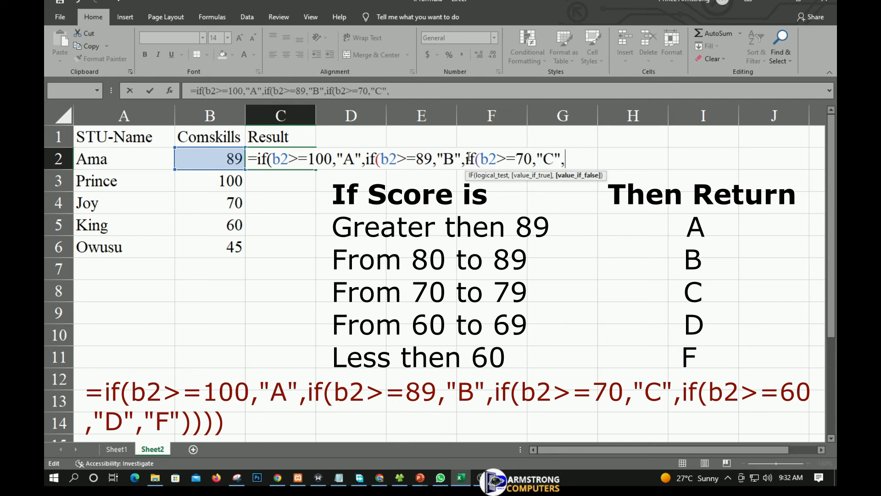
Nest a fourth condition, if(b2>=60,"D", in the C2 grade formula and begin its fallback value
type("if")
key("BackSpace")
key("BackSpace")
type("if(")
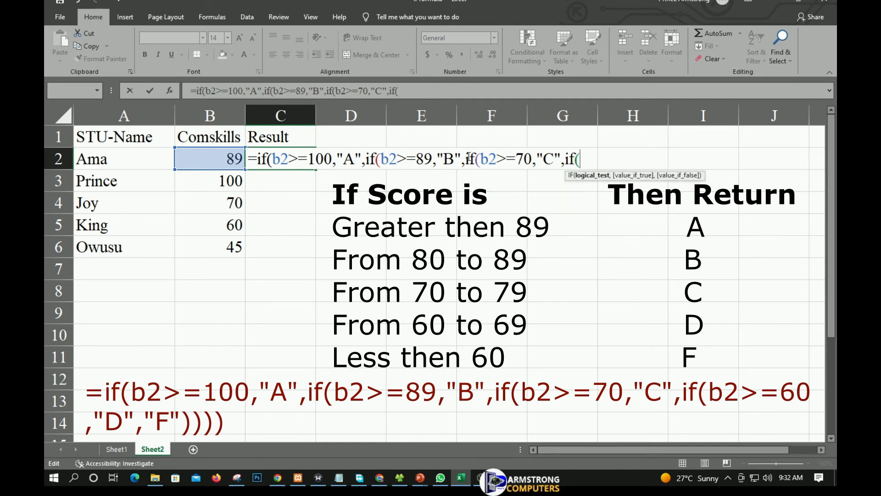
type("b2")
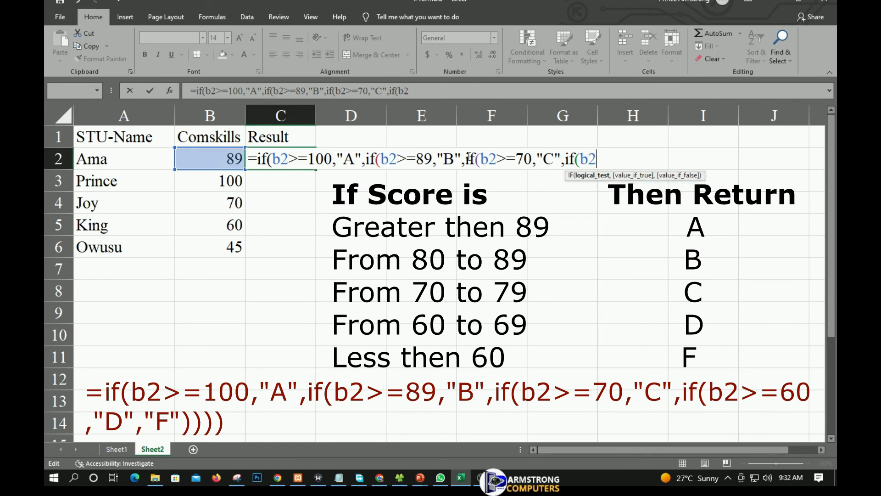
type(">=60,\"")
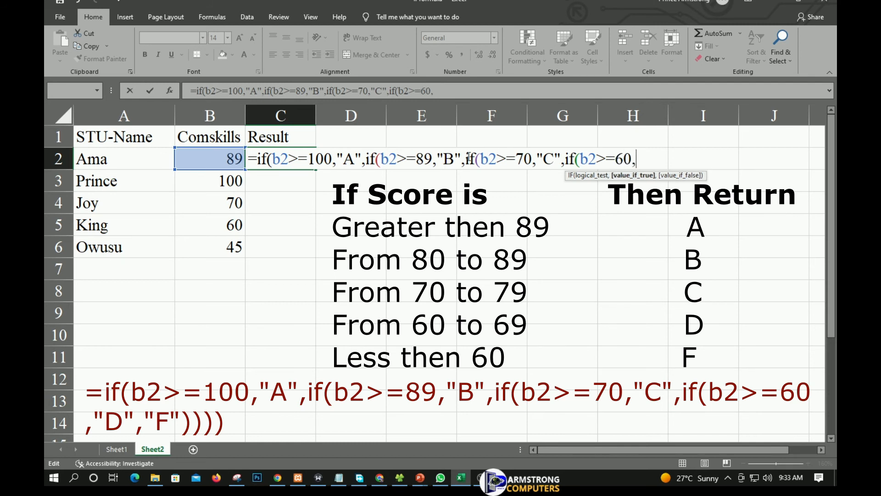
type("d")
key("BackSpace")
type("D\",\"f")
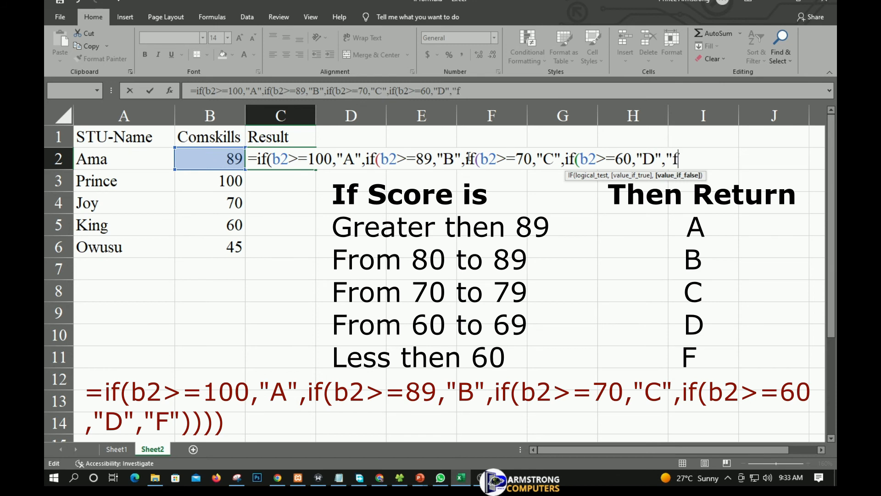
Complete the C2 formula with "F" as the fallback grade and four closing parentheses, and fill it down to C6
key("BackSpace")
type("F\"")
type("))")
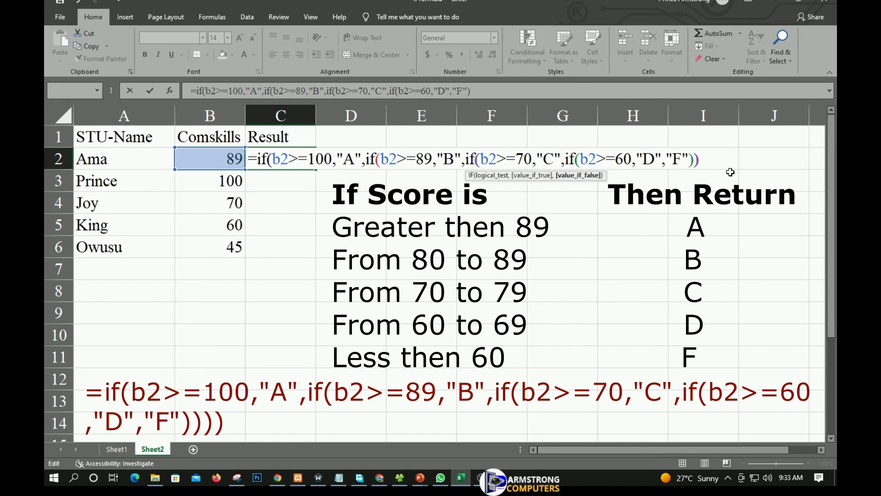
type("))")
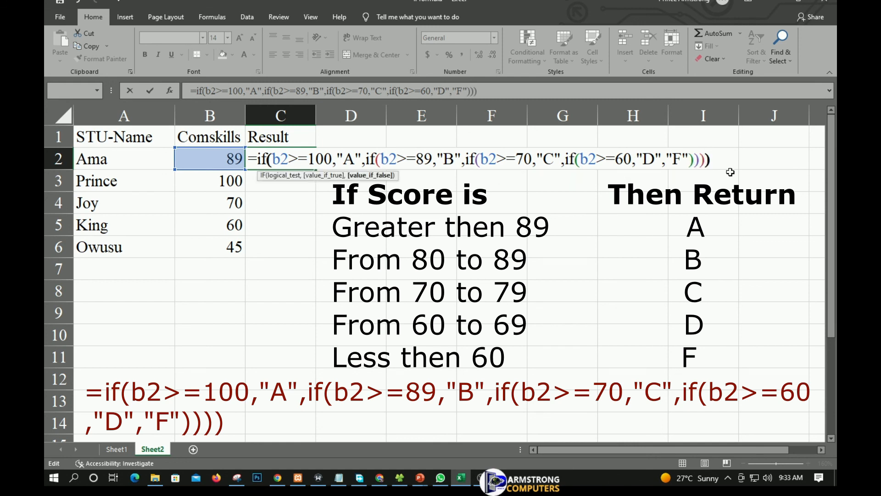
key("Return")
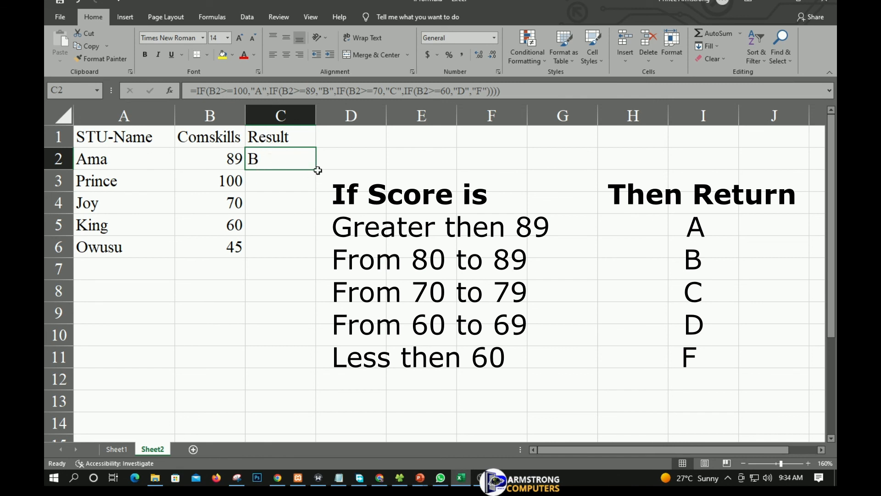
left_click_drag(316, 171, 310, 250)
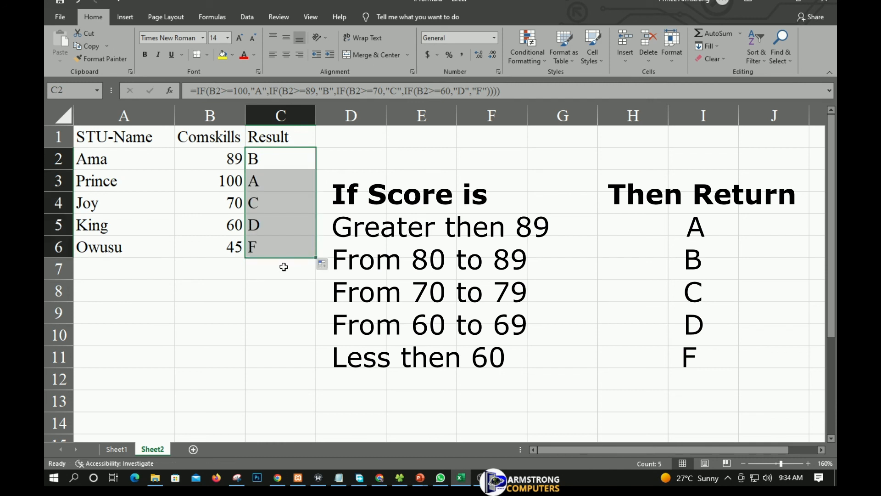